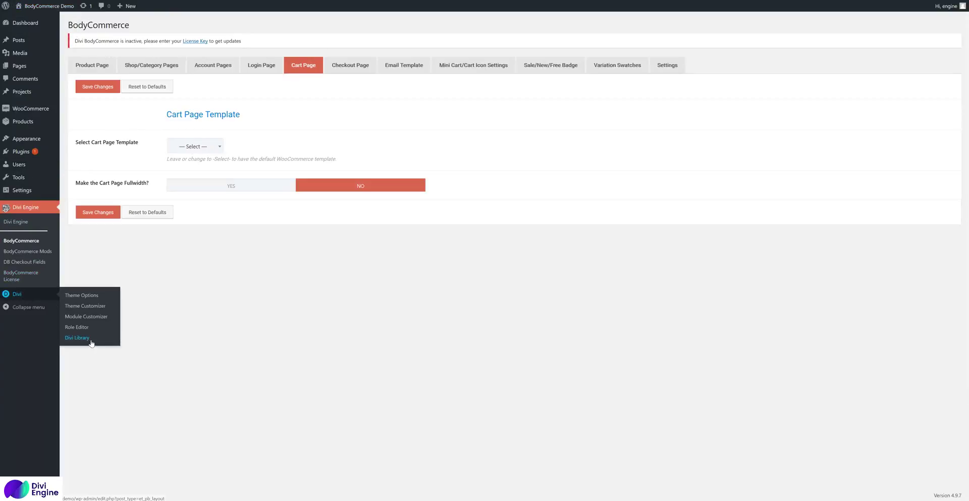
Create a Divi Library item named 'Cart' with type Layout in the BodyCommerce category
{"action": "left_click", "coordinate": [112, 336]}
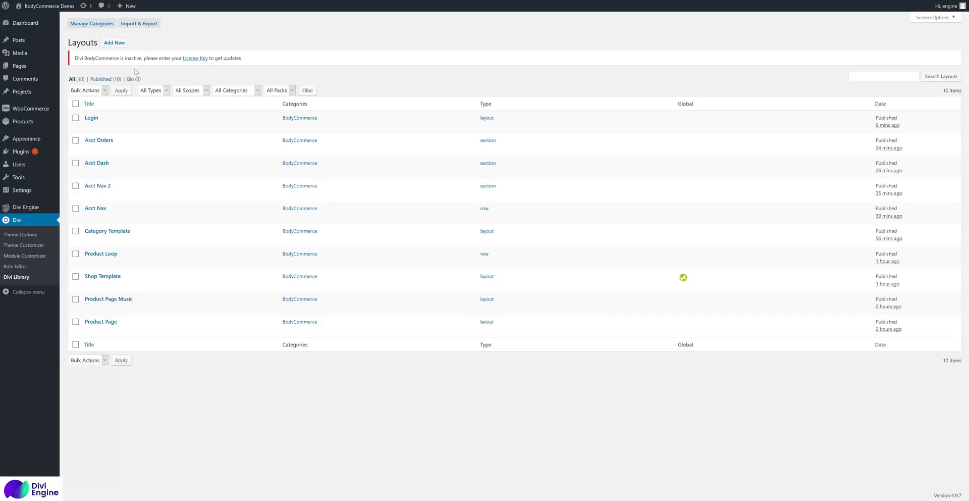
{"action": "left_click", "coordinate": [118, 43]}
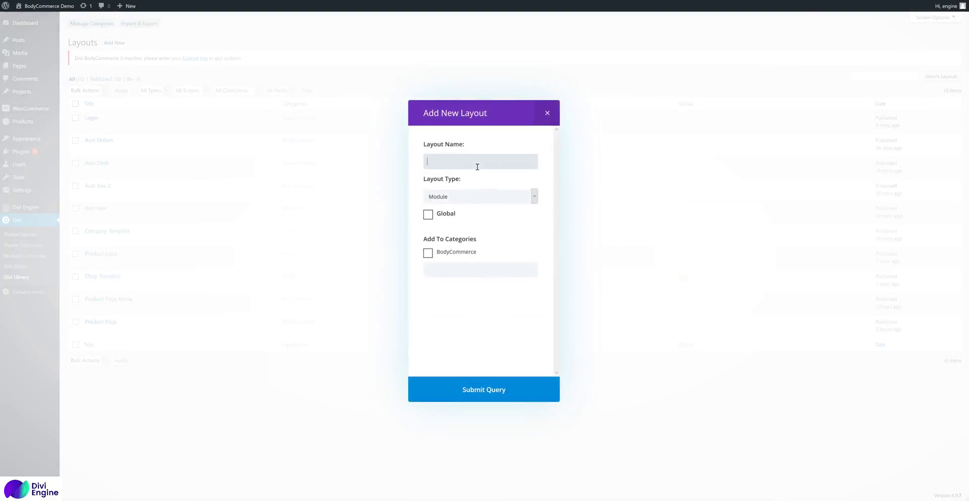
{"action": "type", "text": "Cart"}
{"action": "left_click", "coordinate": [469, 197]}
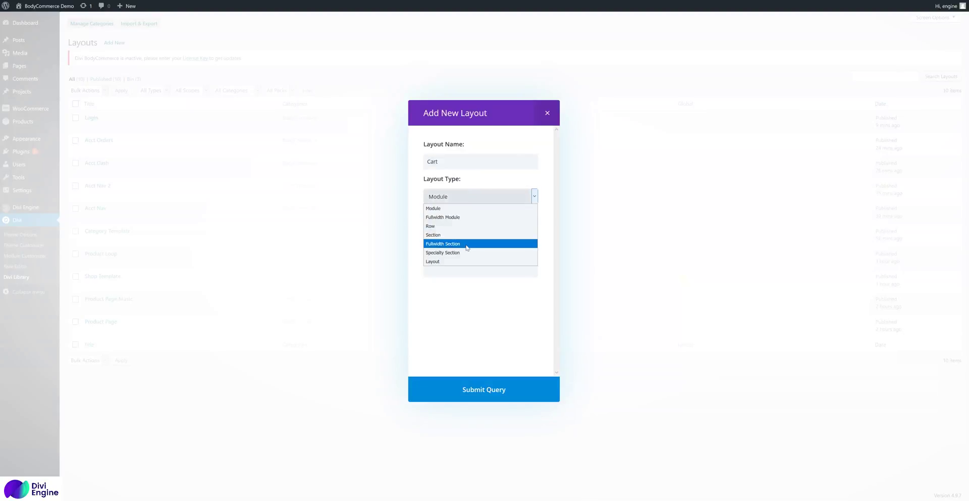
{"action": "left_click", "coordinate": [467, 261]}
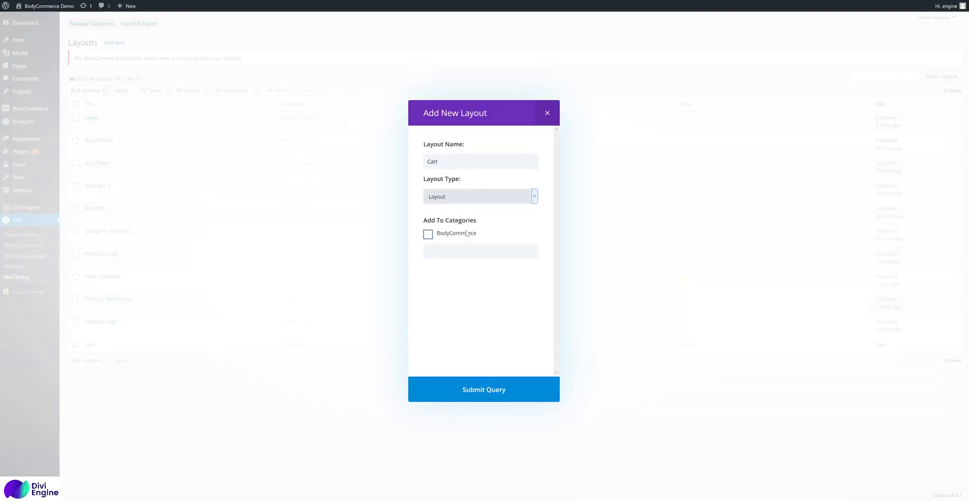
{"action": "left_click", "coordinate": [466, 233]}
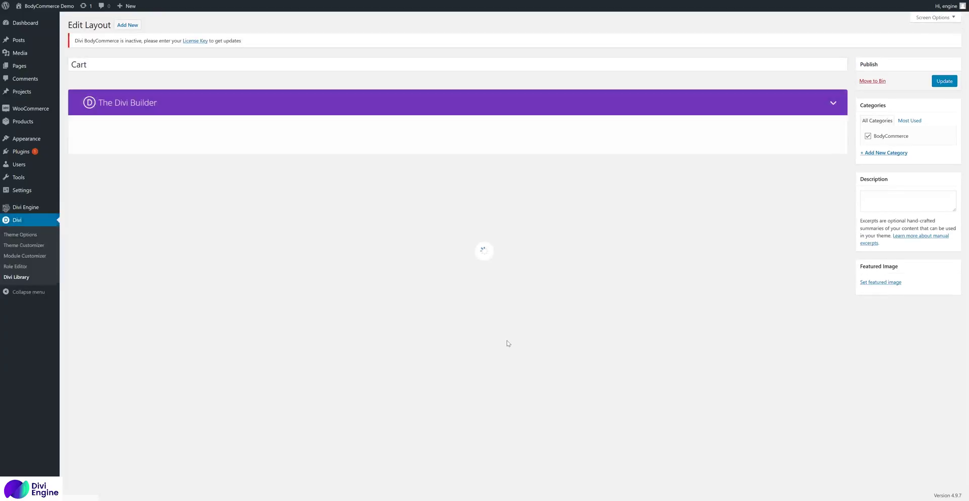
Insert a 1/2+1/2 row and add a DB Cart Products module to its left column
{"action": "left_click", "coordinate": [482, 172]}
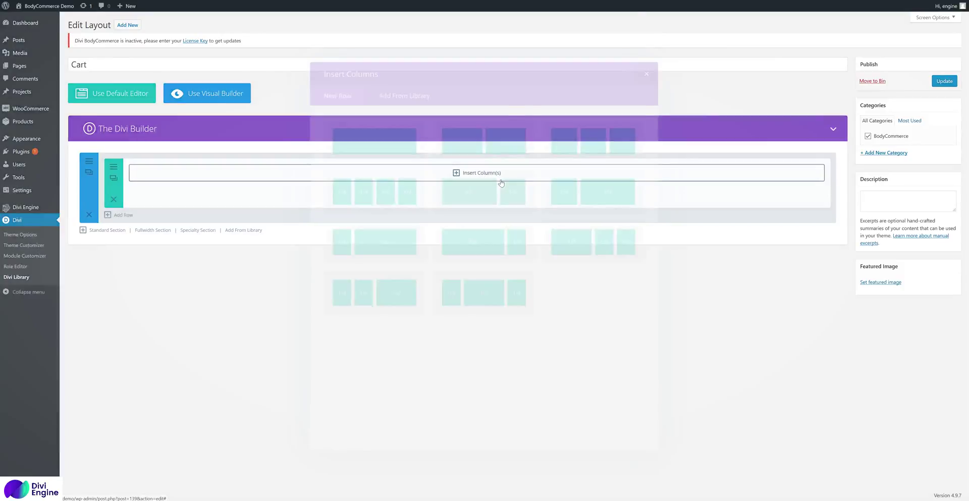
{"action": "left_click", "coordinate": [478, 143]}
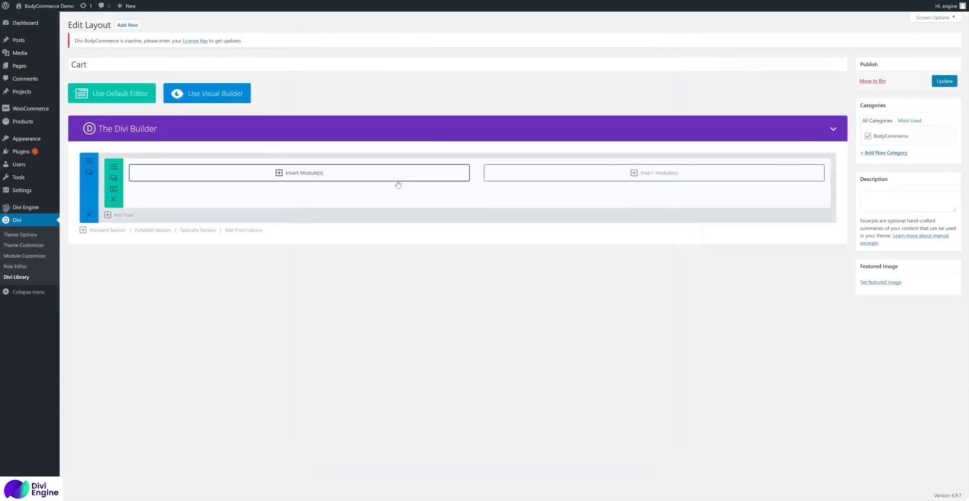
{"action": "left_click", "coordinate": [392, 177]}
{"action": "scroll", "coordinate": [462, 233], "scroll_direction": "down", "scroll_amount": 1}
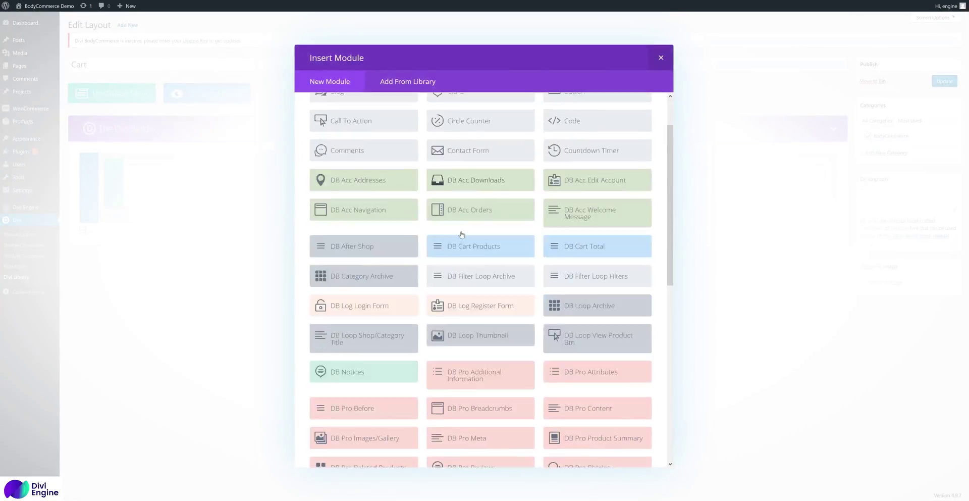
{"action": "scroll", "coordinate": [462, 233], "scroll_direction": "down", "scroll_amount": 2}
{"action": "scroll", "coordinate": [462, 234], "scroll_direction": "down", "scroll_amount": 1}
{"action": "scroll", "coordinate": [462, 222], "scroll_direction": "up", "scroll_amount": 2}
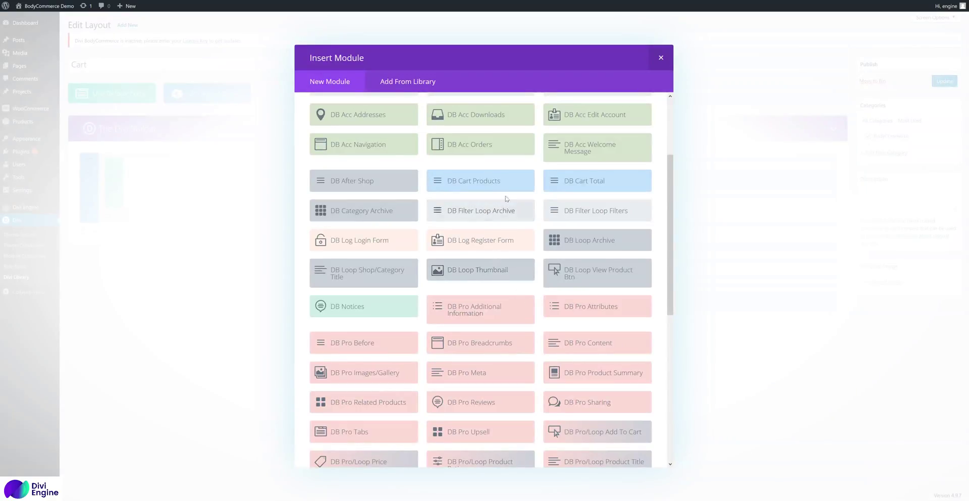
{"action": "left_click", "coordinate": [498, 187]}
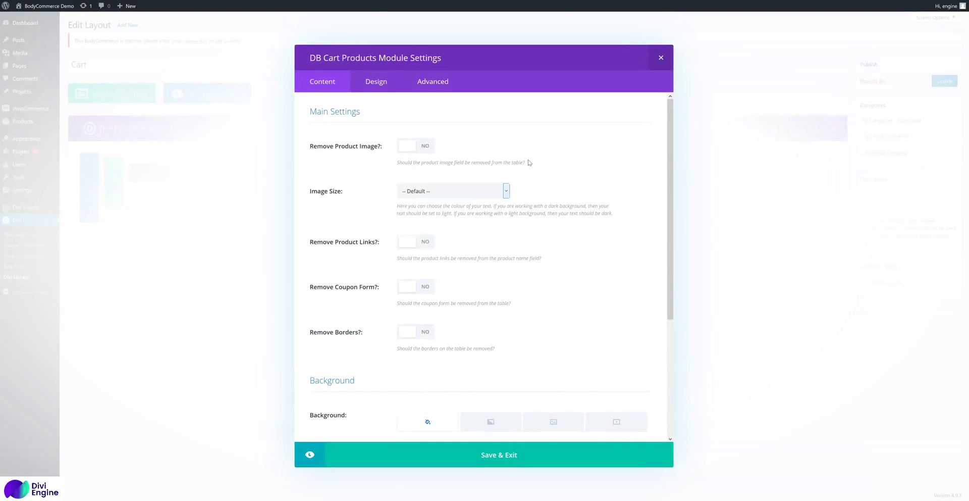
Set the cart products image size to Medium, turn Remove Borders on, and save the module
{"action": "left_click", "coordinate": [451, 190]}
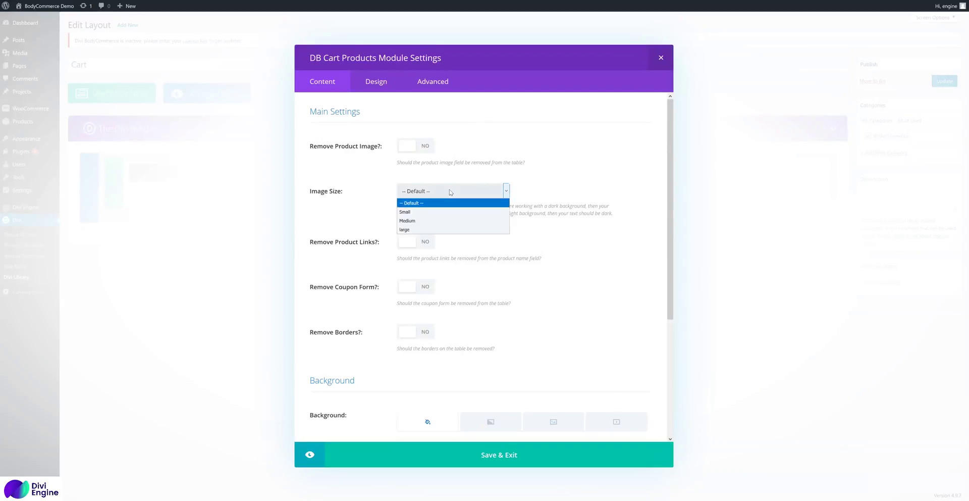
{"action": "left_click", "coordinate": [450, 231]}
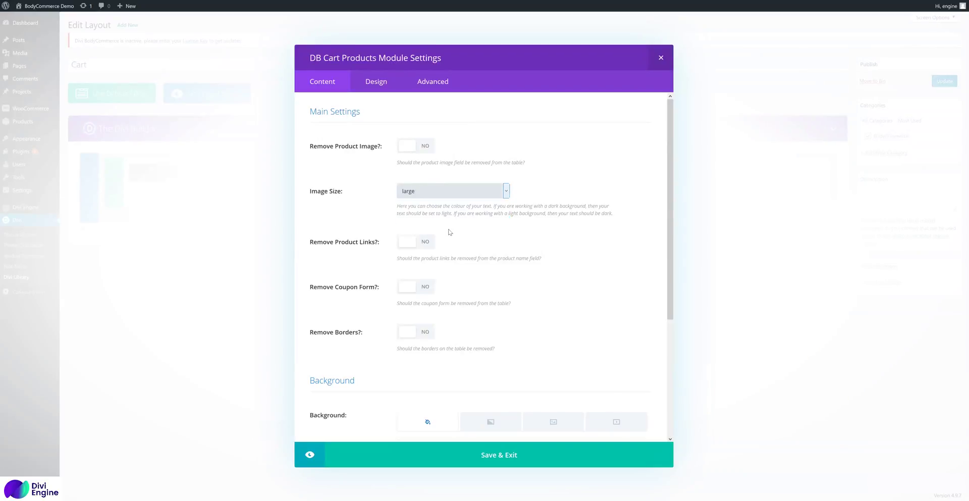
{"action": "left_click", "coordinate": [447, 196]}
{"action": "left_click", "coordinate": [453, 222]}
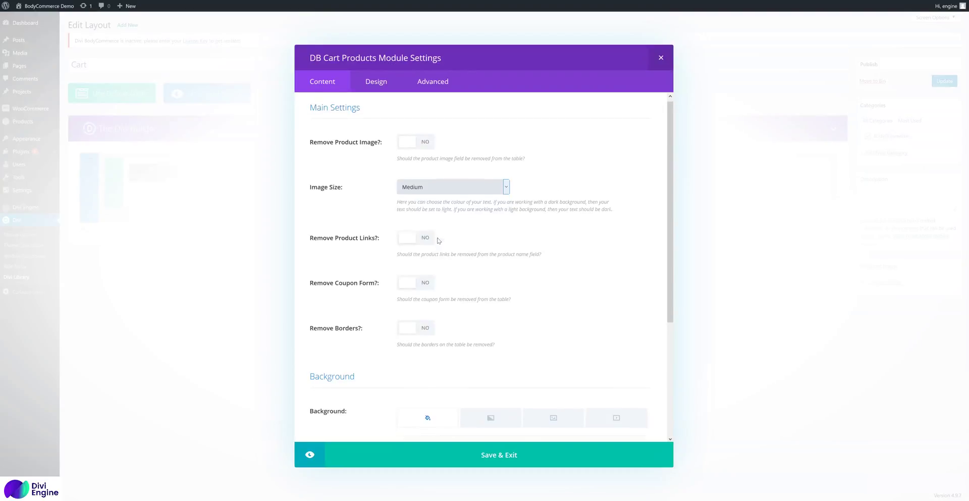
{"action": "scroll", "coordinate": [385, 212], "scroll_direction": "down", "scroll_amount": 1}
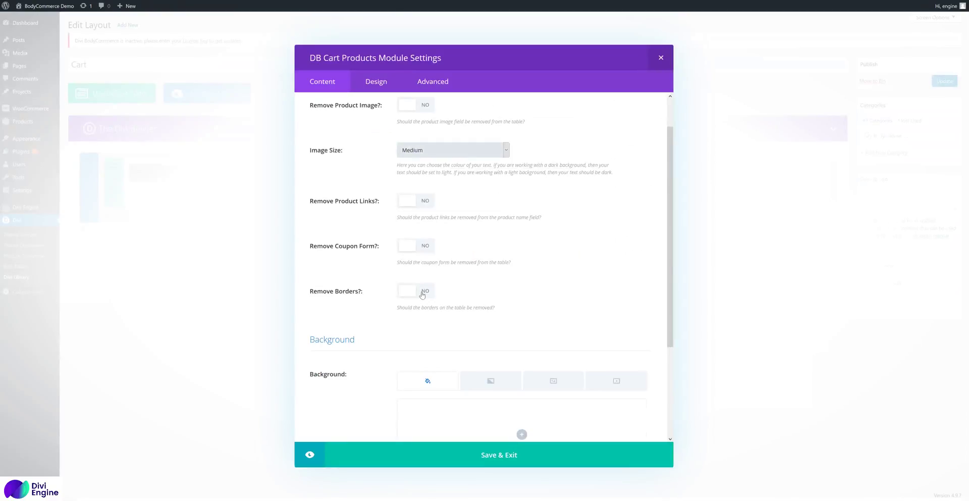
{"action": "left_click", "coordinate": [415, 290]}
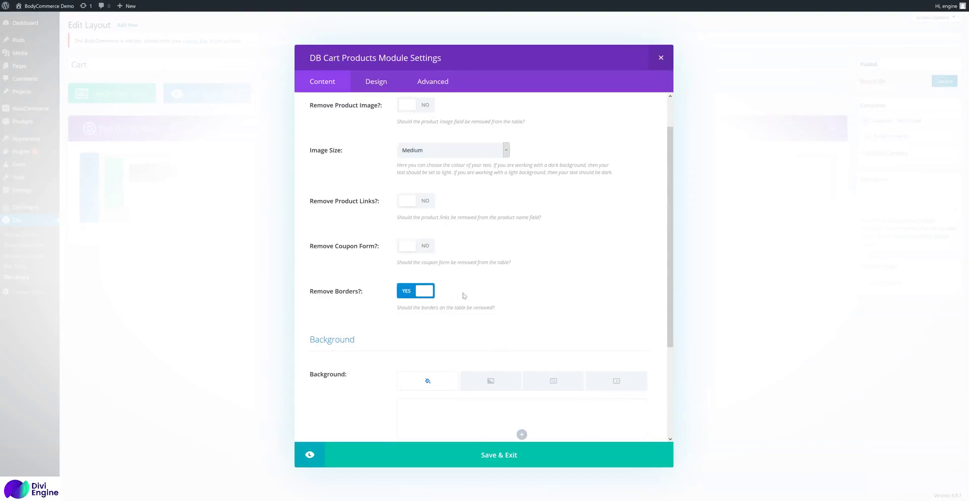
{"action": "scroll", "coordinate": [469, 217], "scroll_direction": "up", "scroll_amount": 1}
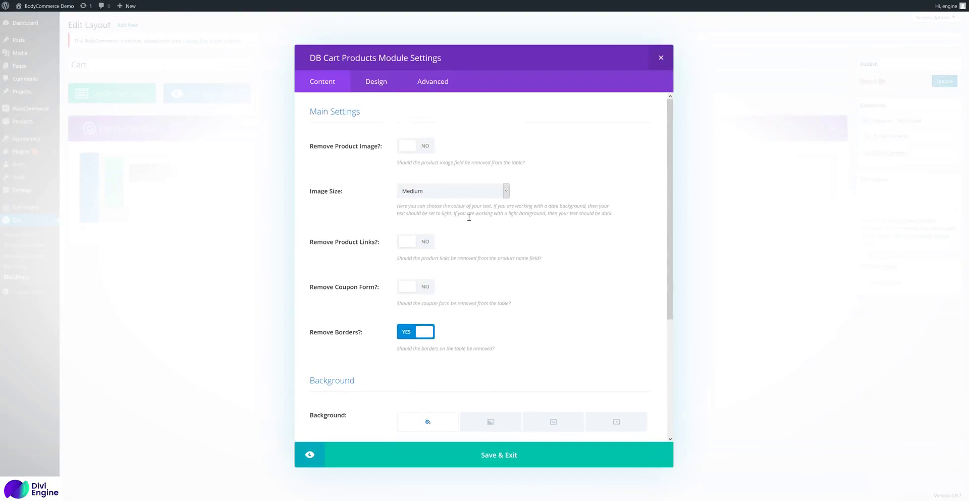
{"action": "left_click", "coordinate": [533, 454]}
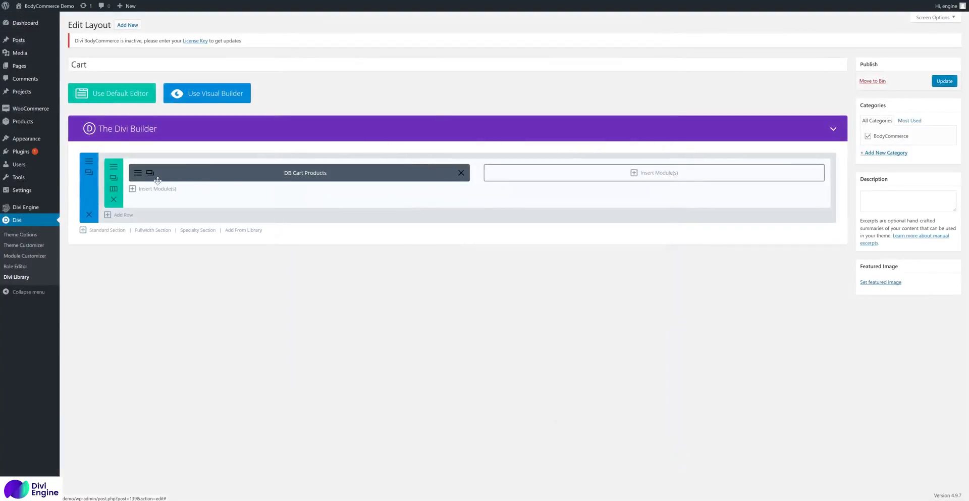
Add a DB Cart Total module to the right column and update the Cart layout
{"action": "left_click", "coordinate": [533, 173]}
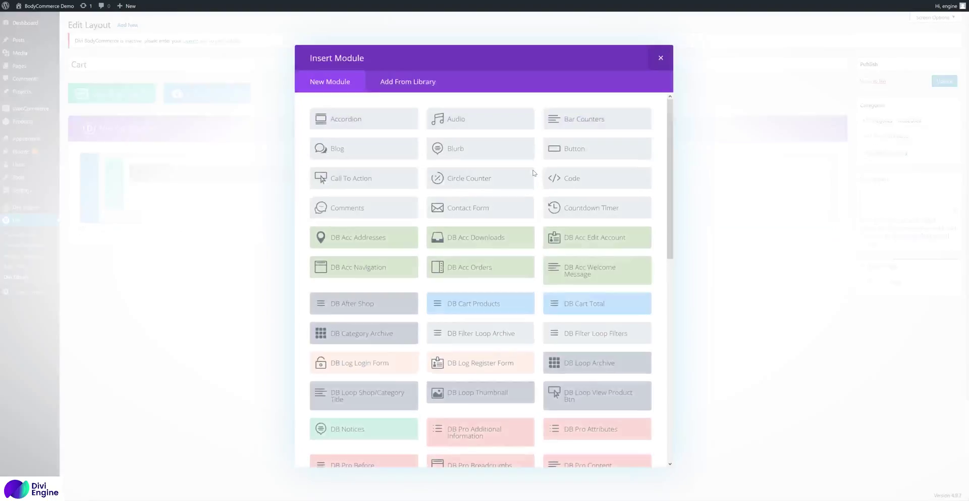
{"action": "scroll", "coordinate": [485, 205], "scroll_direction": "down", "scroll_amount": 3}
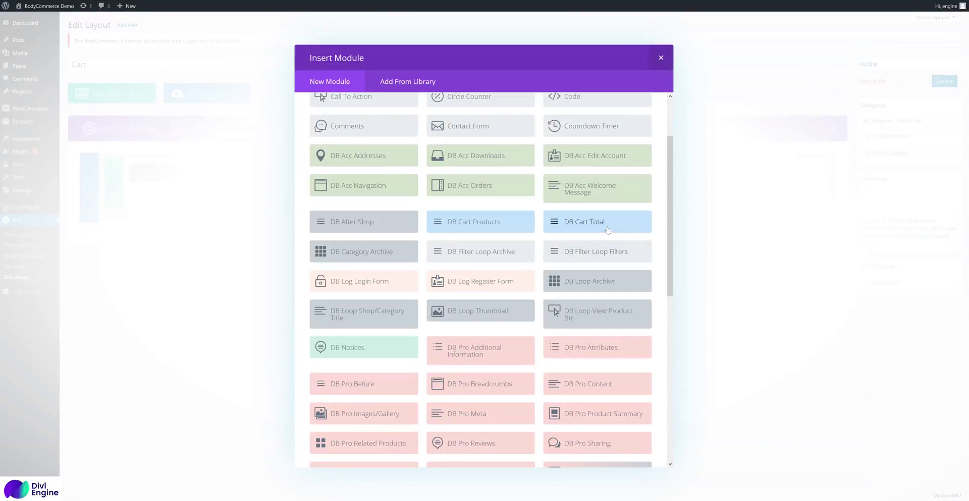
{"action": "left_click", "coordinate": [607, 230]}
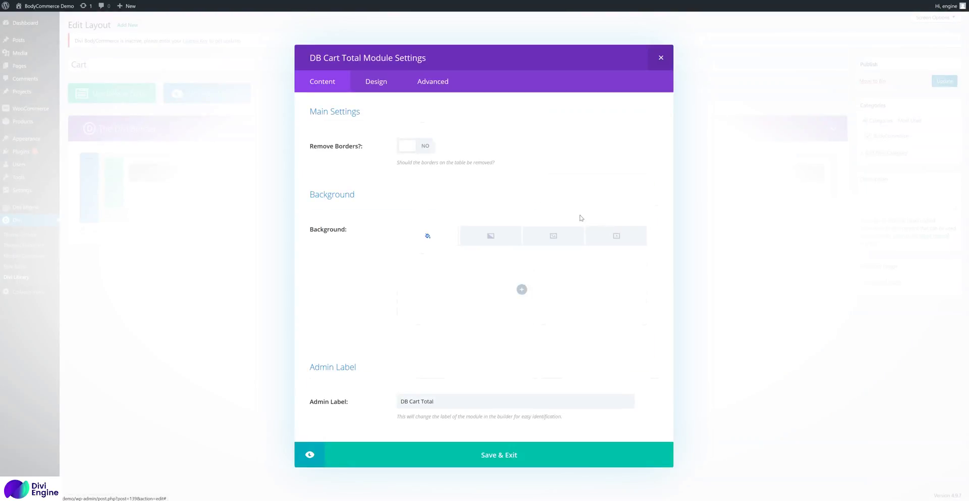
{"action": "left_click", "coordinate": [577, 459]}
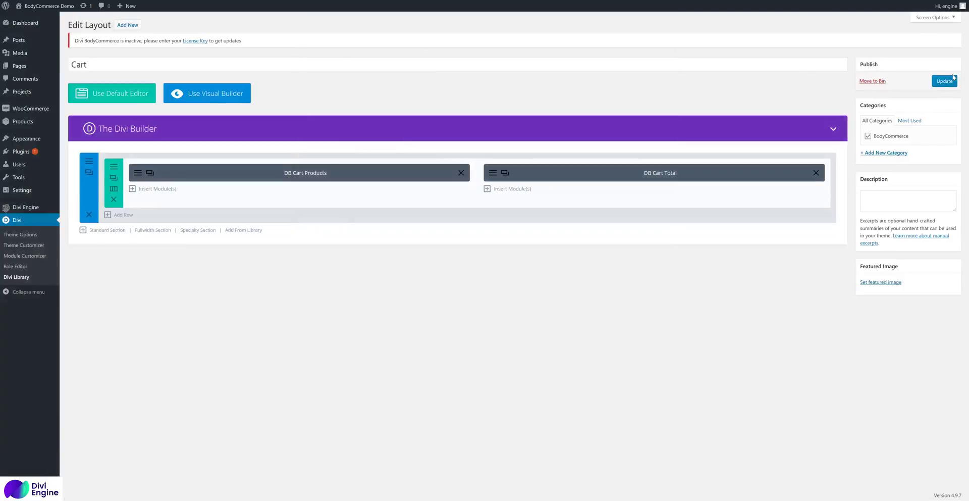
{"action": "left_click", "coordinate": [944, 81]}
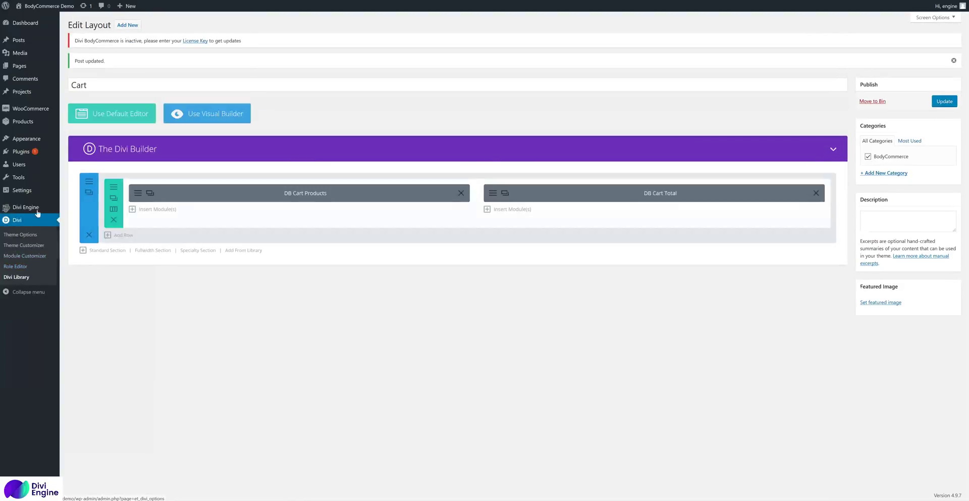
Choose the Cart layout as BodyCommerce's cart page template with Fullwidth set to YES
{"action": "mouse_move", "coordinate": [25, 207]}
{"action": "left_click", "coordinate": [101, 228]}
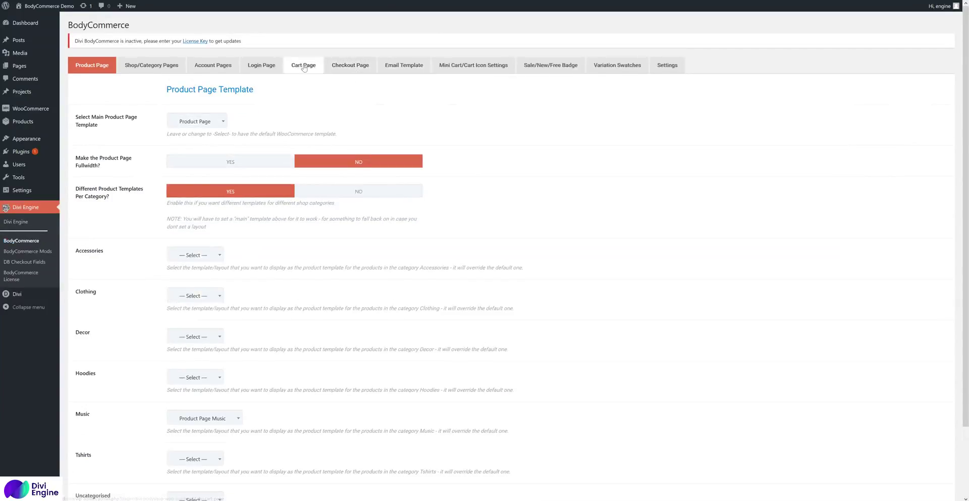
{"action": "left_click", "coordinate": [303, 66]}
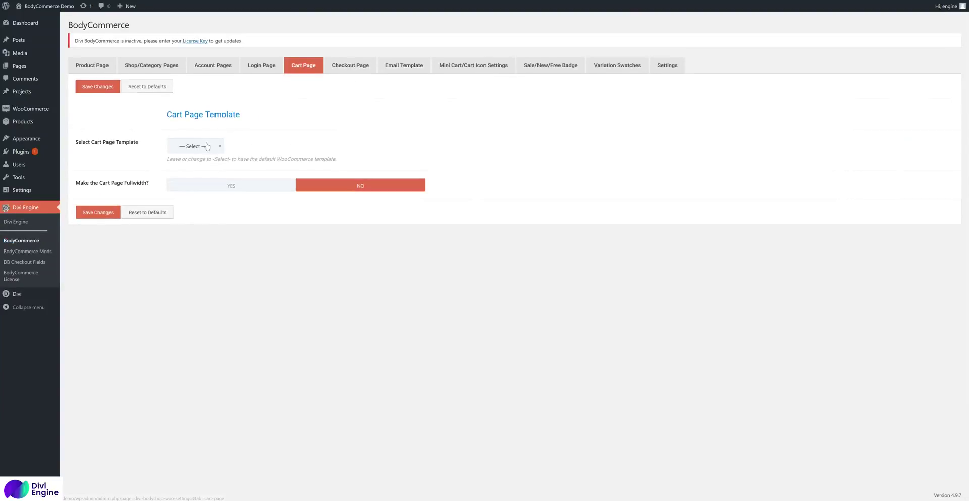
{"action": "left_click", "coordinate": [206, 146]}
{"action": "left_click", "coordinate": [200, 187]}
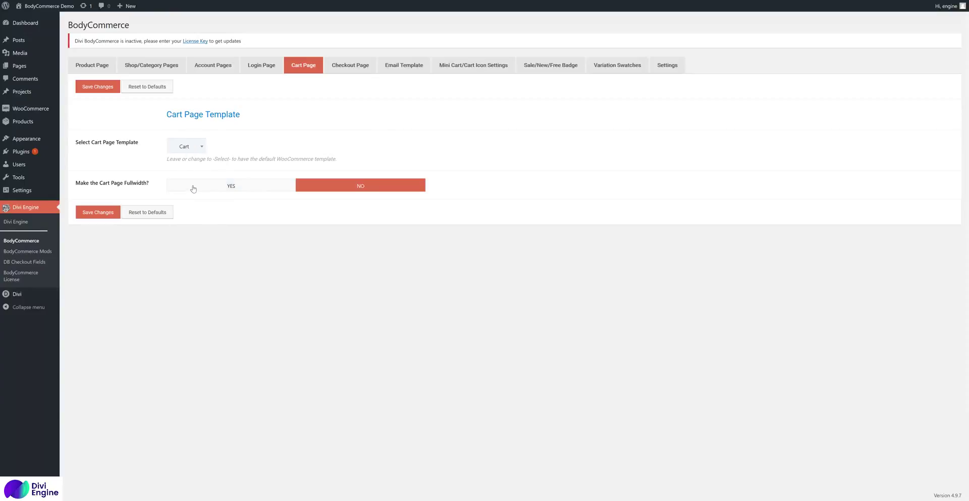
{"action": "left_click", "coordinate": [191, 189]}
{"action": "left_click", "coordinate": [114, 214]}
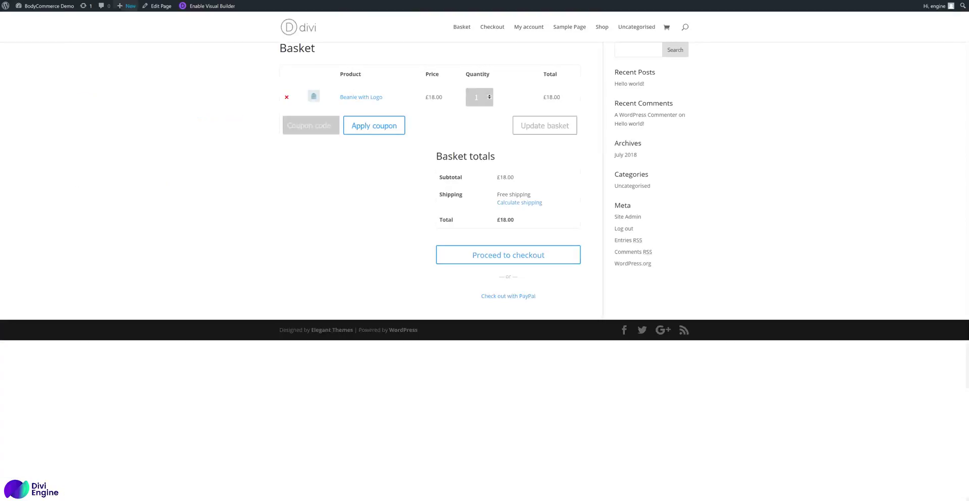
Reload the storefront basket page to preview the new Cart layout
{"action": "right_click", "coordinate": [137, 94]}
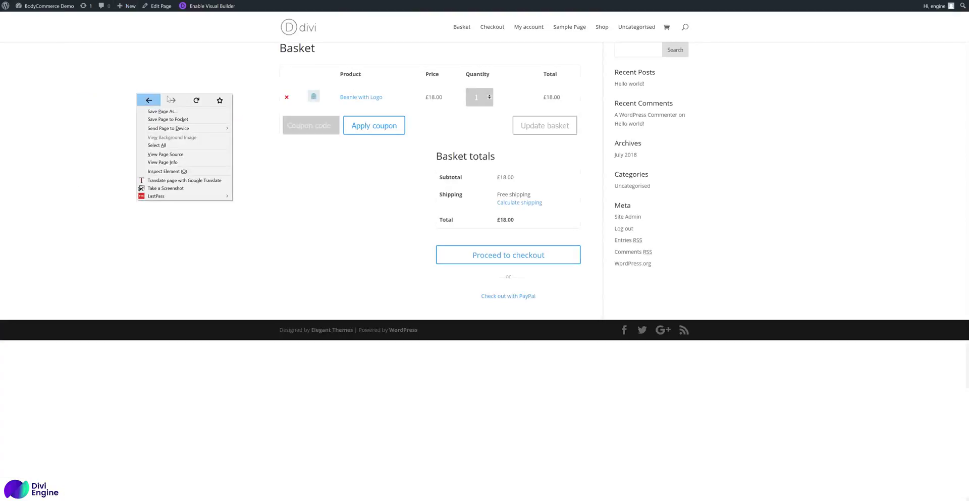
{"action": "left_click", "coordinate": [197, 100]}
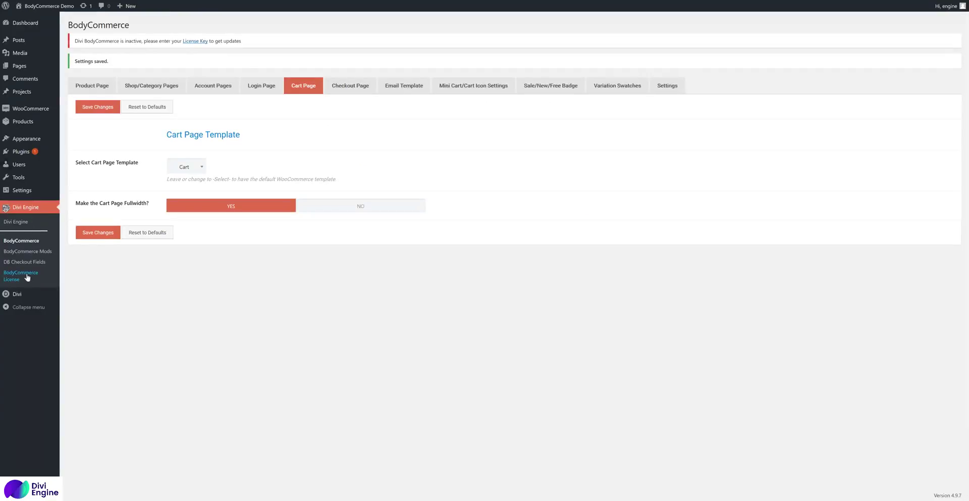
Duplicate the cart row, make both rows one column, keeping Products first and Total second
{"action": "left_click", "coordinate": [80, 338]}
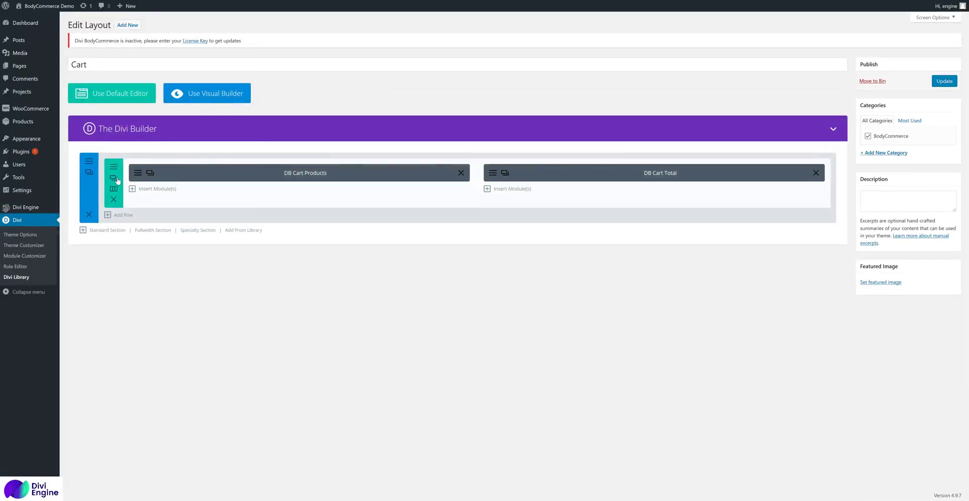
{"action": "left_click", "coordinate": [115, 178]}
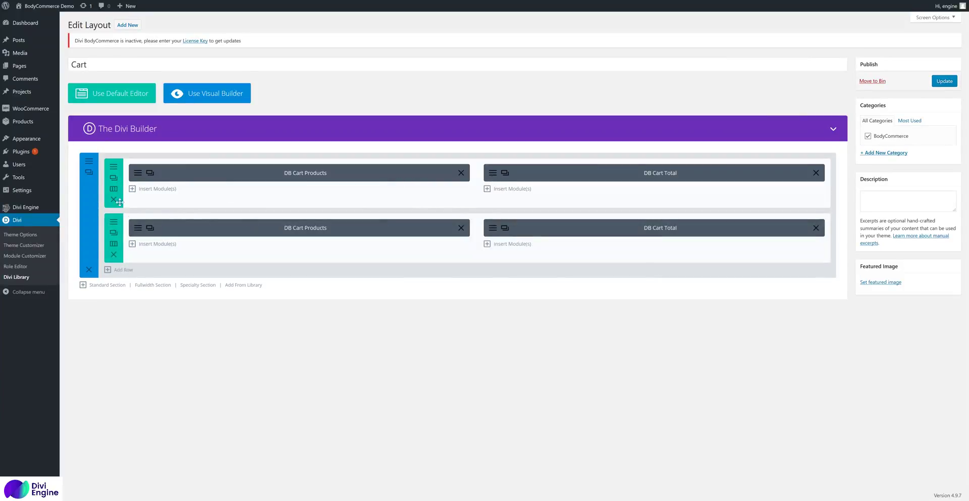
{"action": "left_click", "coordinate": [114, 189]}
{"action": "left_click", "coordinate": [365, 108]}
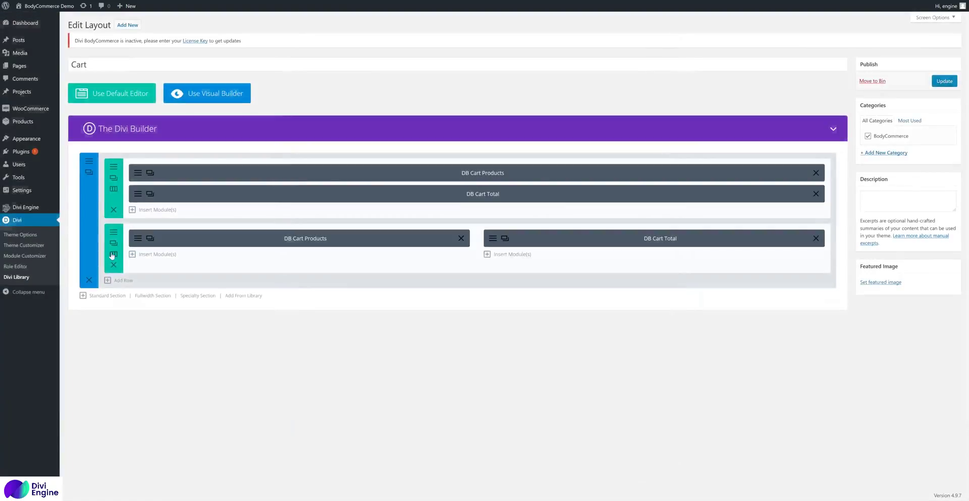
{"action": "left_click", "coordinate": [113, 254]}
{"action": "left_click", "coordinate": [377, 104]}
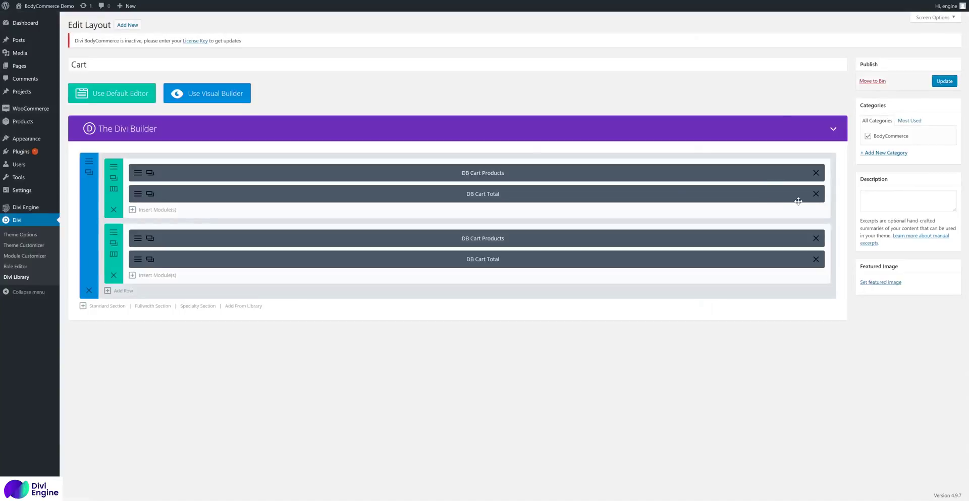
{"action": "left_click", "coordinate": [815, 194]}
{"action": "left_click", "coordinate": [816, 228]}
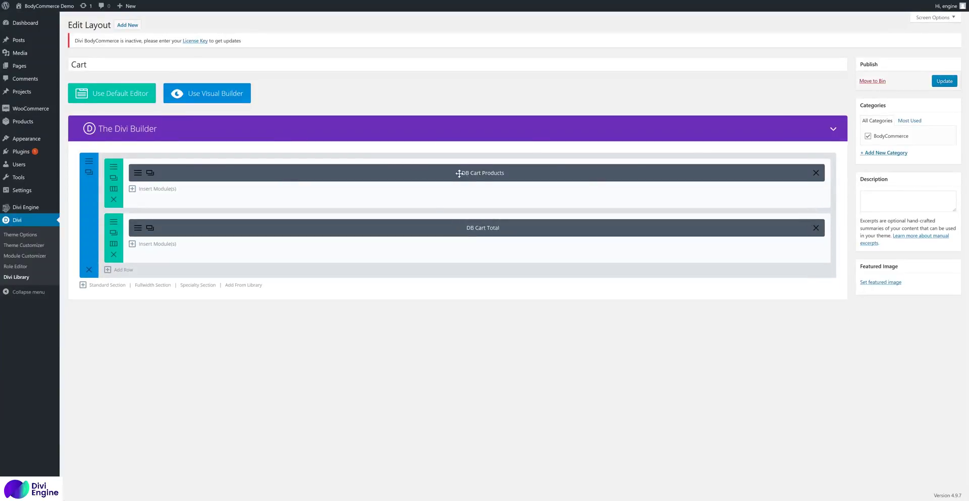
Review the second row's Design settings and save the row
{"action": "left_click", "coordinate": [113, 223]}
{"action": "left_click", "coordinate": [379, 81]}
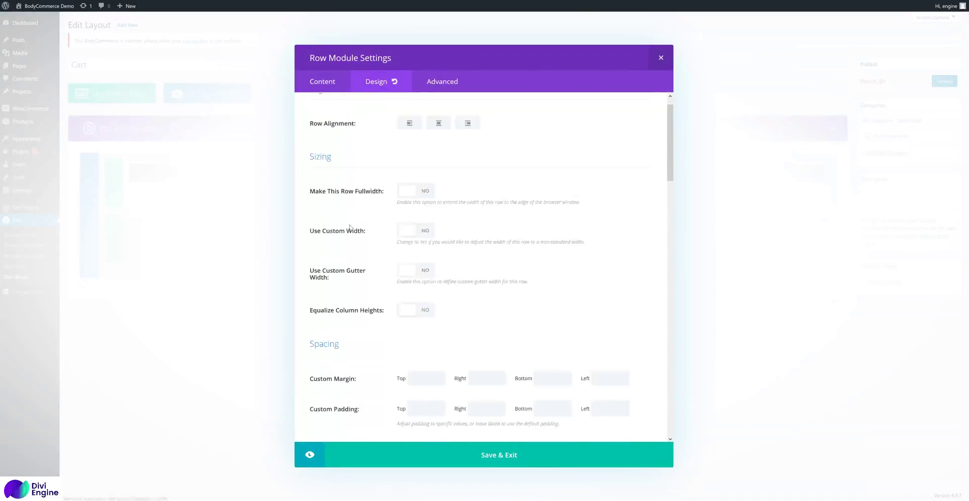
{"action": "scroll", "coordinate": [350, 225], "scroll_direction": "down", "scroll_amount": 5}
{"action": "scroll", "coordinate": [384, 285], "scroll_direction": "down", "scroll_amount": 3}
{"action": "scroll", "coordinate": [385, 352], "scroll_direction": "up", "scroll_amount": 1}
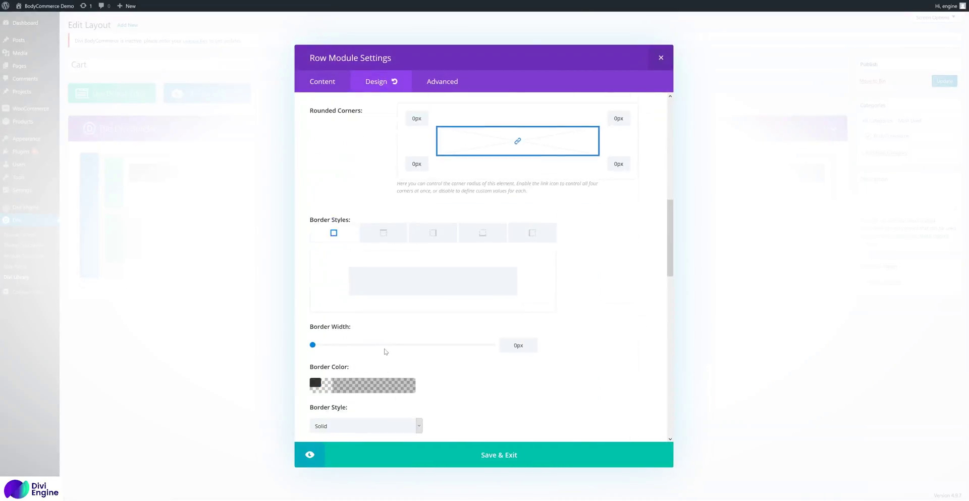
{"action": "scroll", "coordinate": [386, 349], "scroll_direction": "down", "scroll_amount": 10}
{"action": "scroll", "coordinate": [384, 341], "scroll_direction": "down", "scroll_amount": 3}
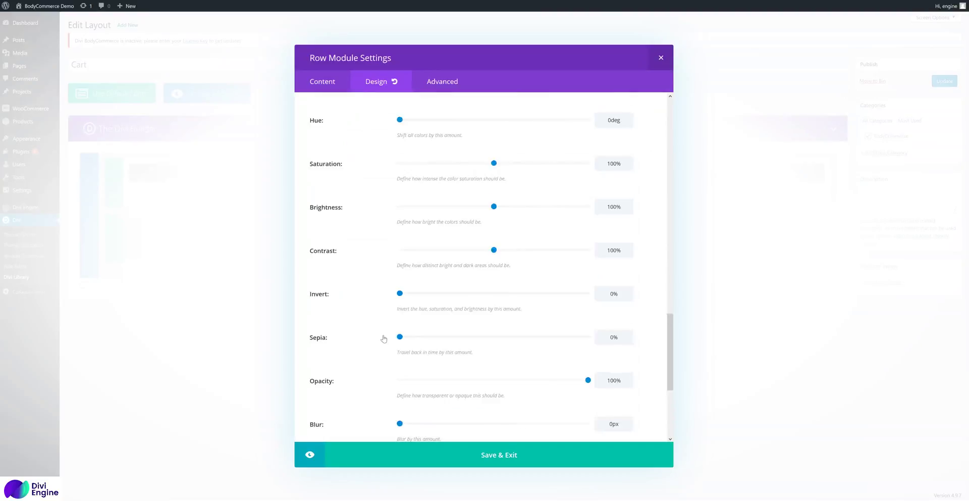
{"action": "scroll", "coordinate": [384, 338], "scroll_direction": "down", "scroll_amount": 4}
{"action": "left_click", "coordinate": [482, 452]}
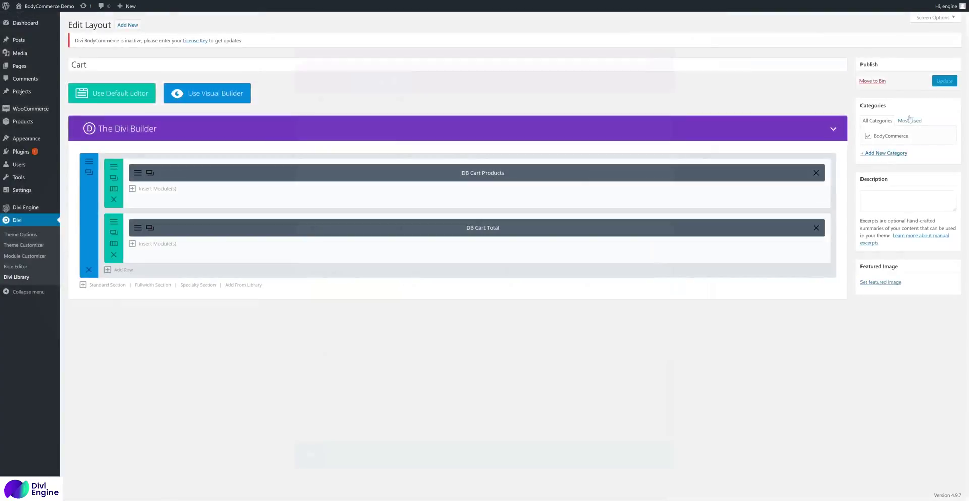
Update the stacked Cart layout and reload the basket page to check it
{"action": "left_click", "coordinate": [943, 82]}
{"action": "right_click", "coordinate": [139, 110]}
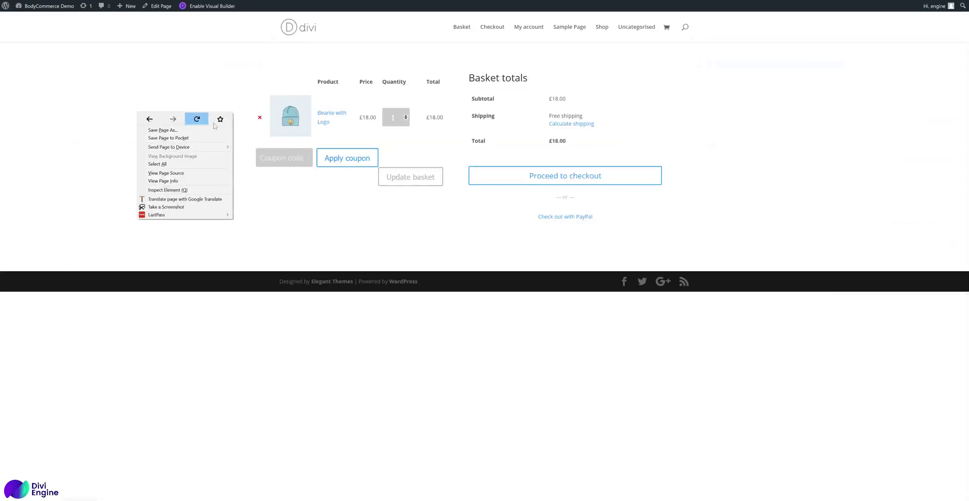
{"action": "left_click", "coordinate": [204, 122]}
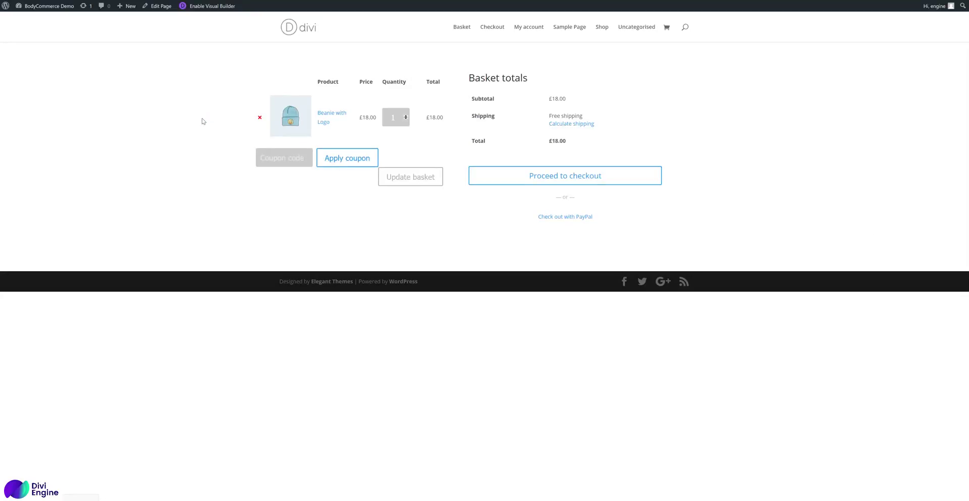